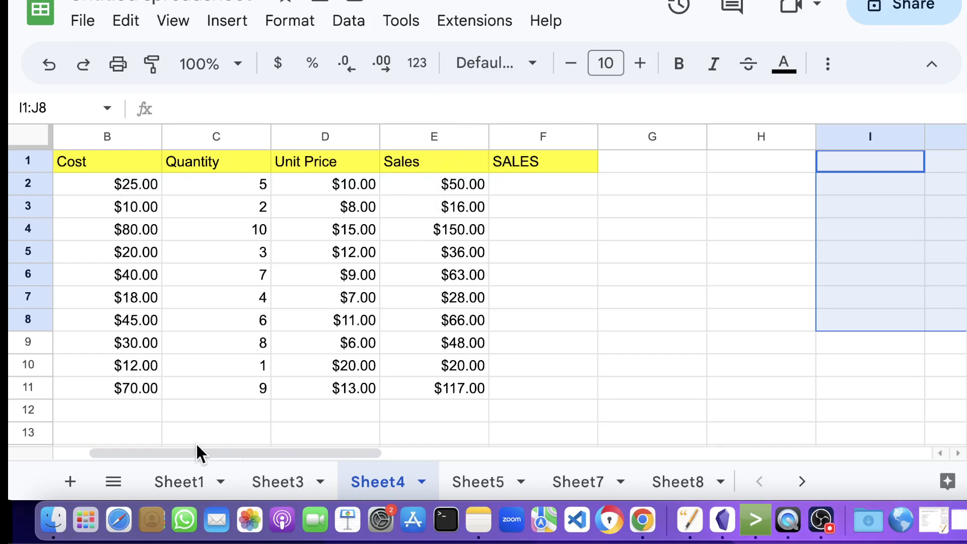
- Fill the SALES column from F2 with an ARRAYFORMULA multiplying Quantity C2:C11 by Unit Price D2:D11
left_click_drag(198, 447, 142, 452)
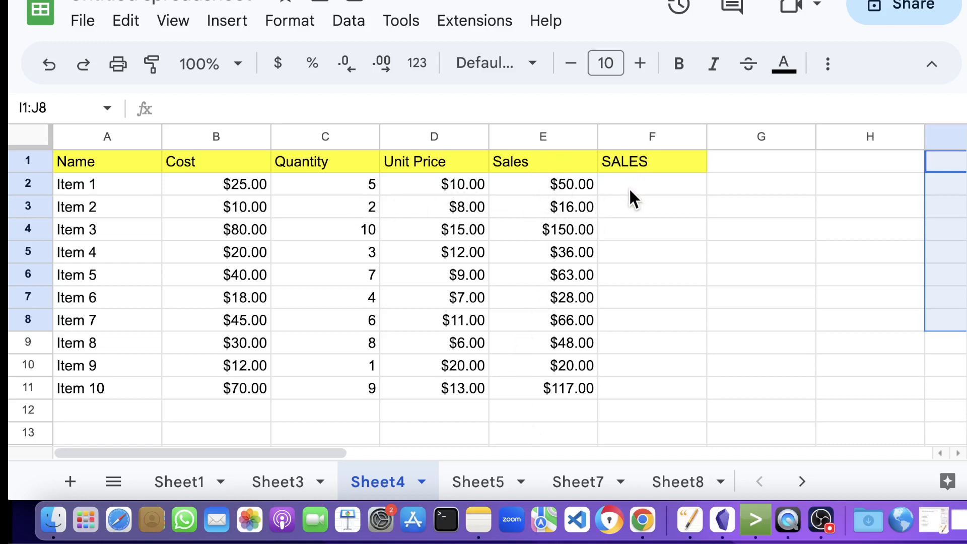
left_click(623, 162)
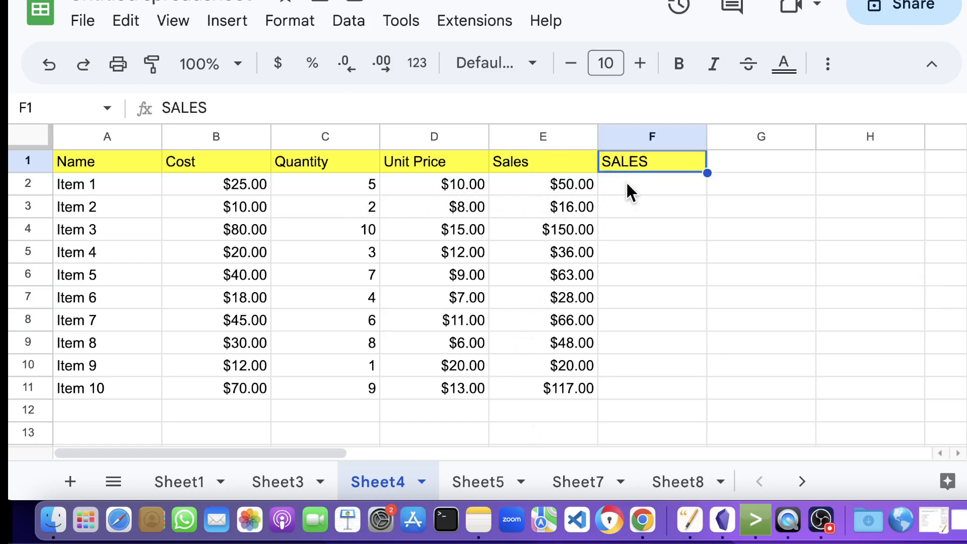
left_click(625, 180)
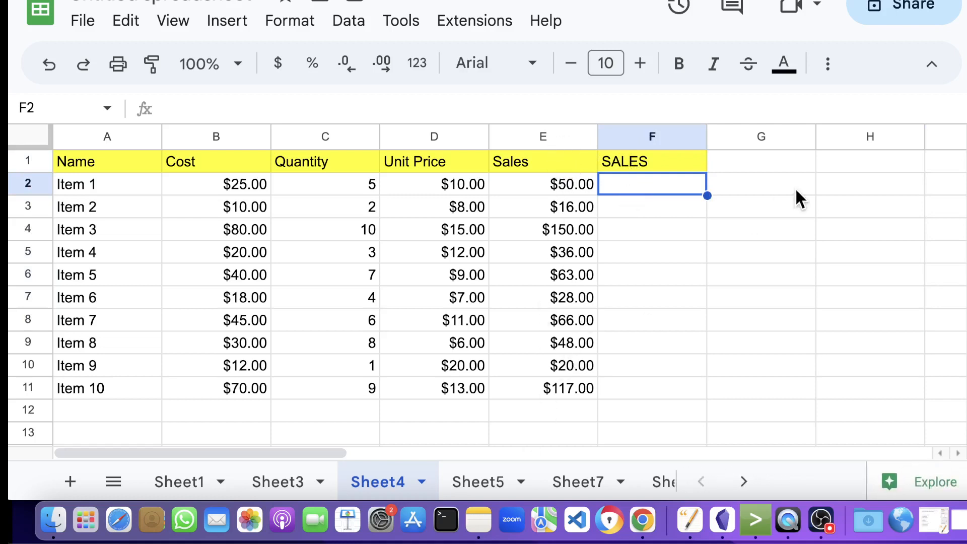
type("=")
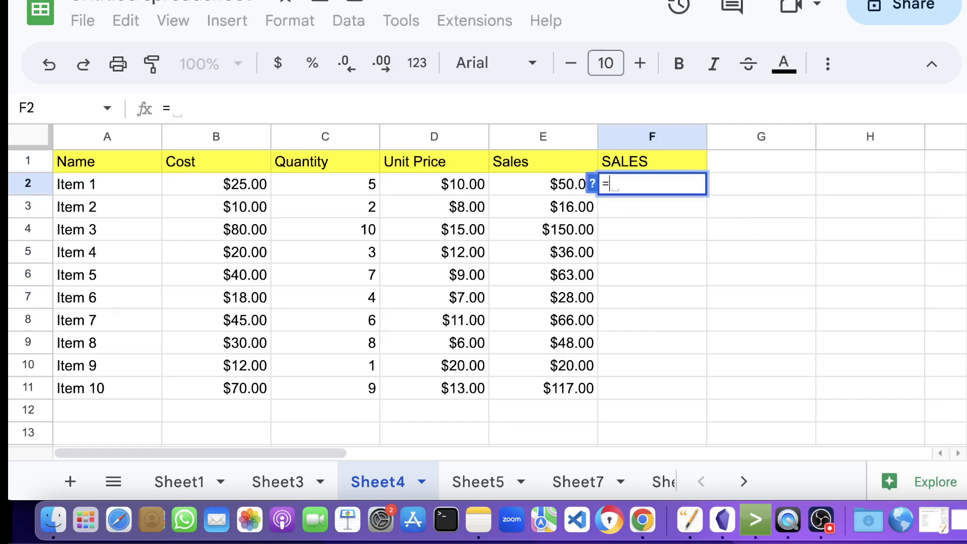
type("ARR")
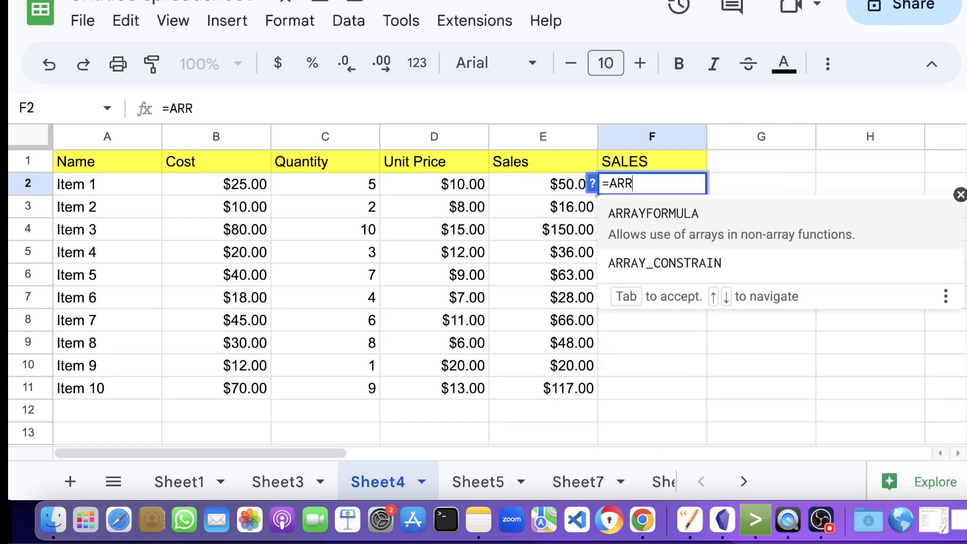
key("Tab")
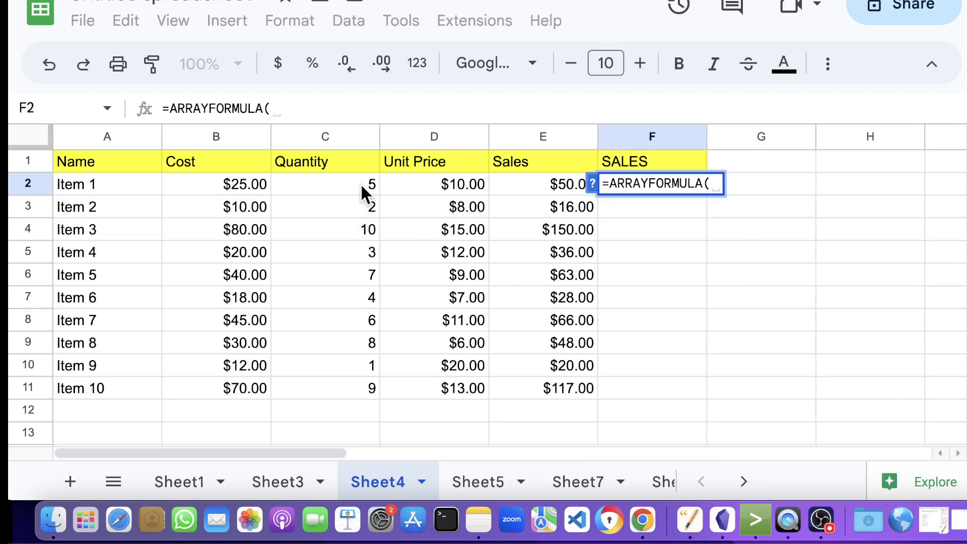
left_click_drag(359, 181, 360, 388)
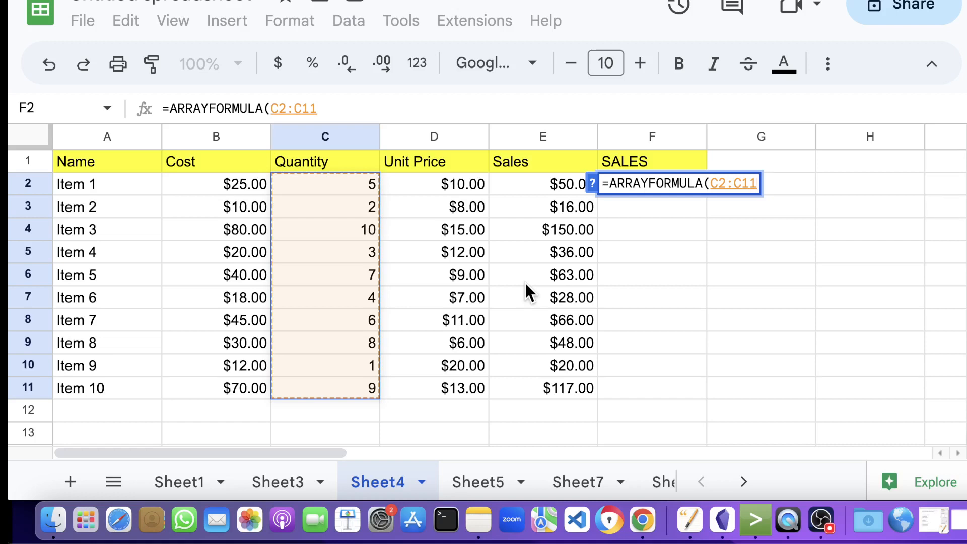
type("*")
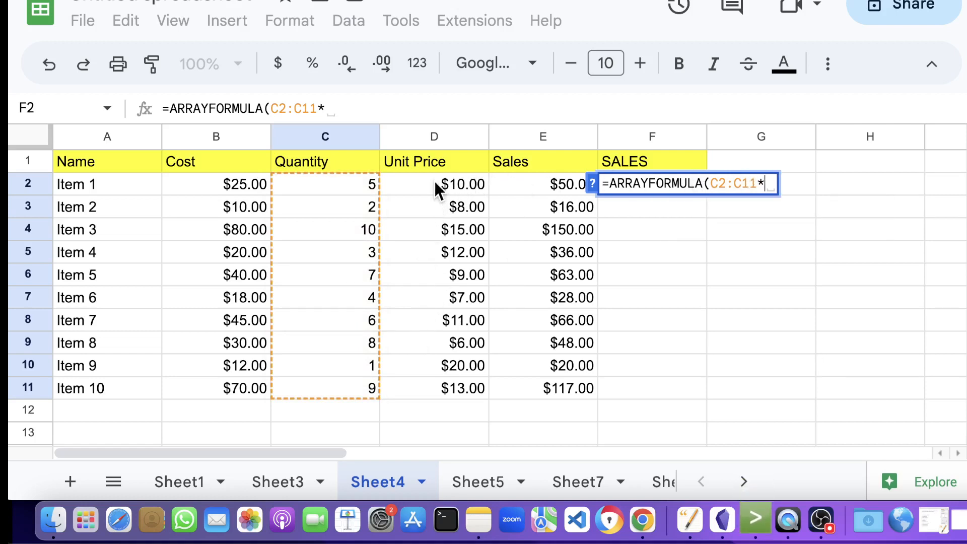
left_click_drag(410, 174, 413, 385)
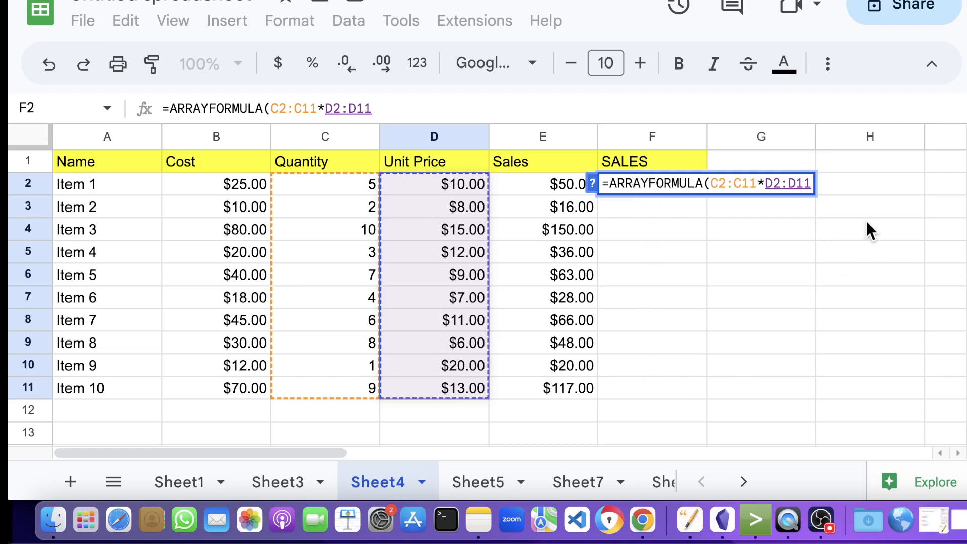
key("Return")
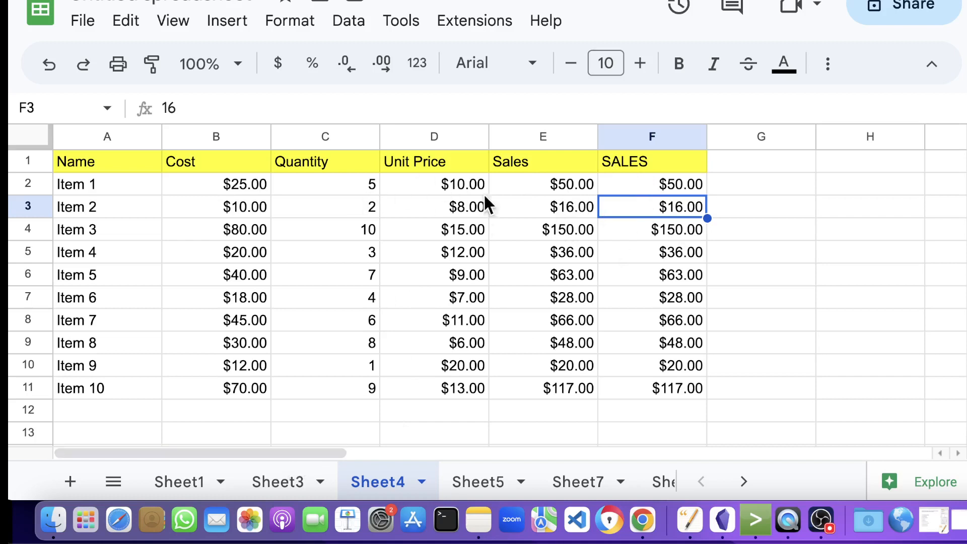
left_click(634, 183)
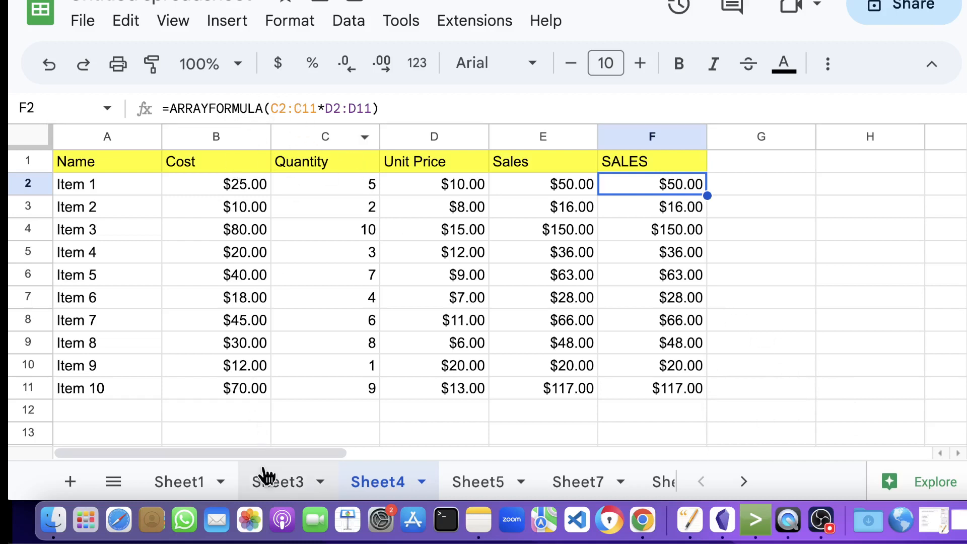
- Paste the copied SCORE table with its letter grades into the empty area starting at J1
left_click_drag(274, 453, 458, 451)
left_click(520, 172)
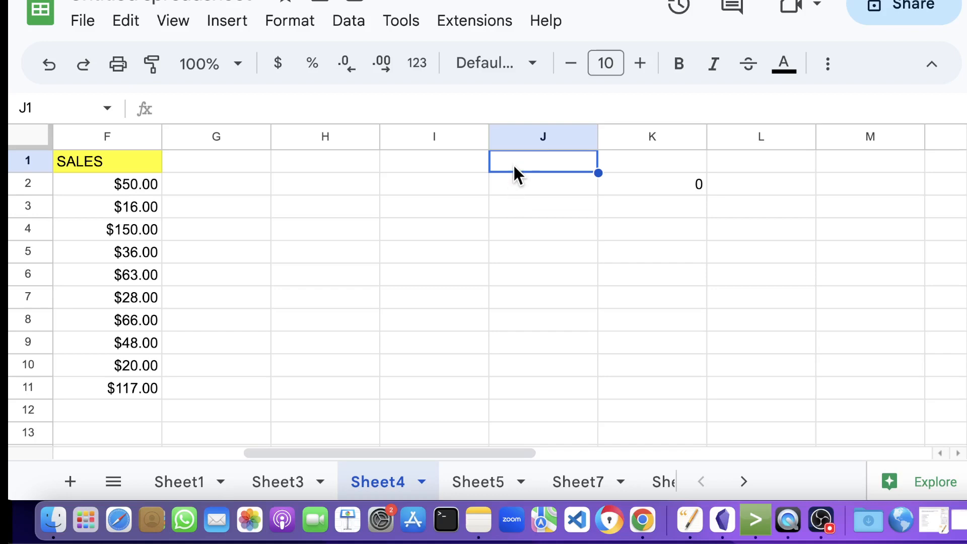
right_click(514, 165)
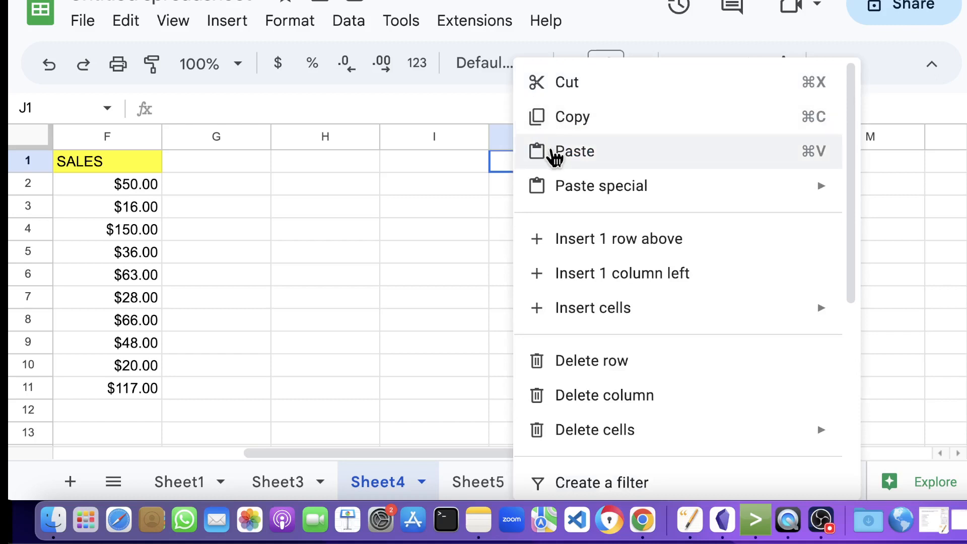
left_click(555, 154)
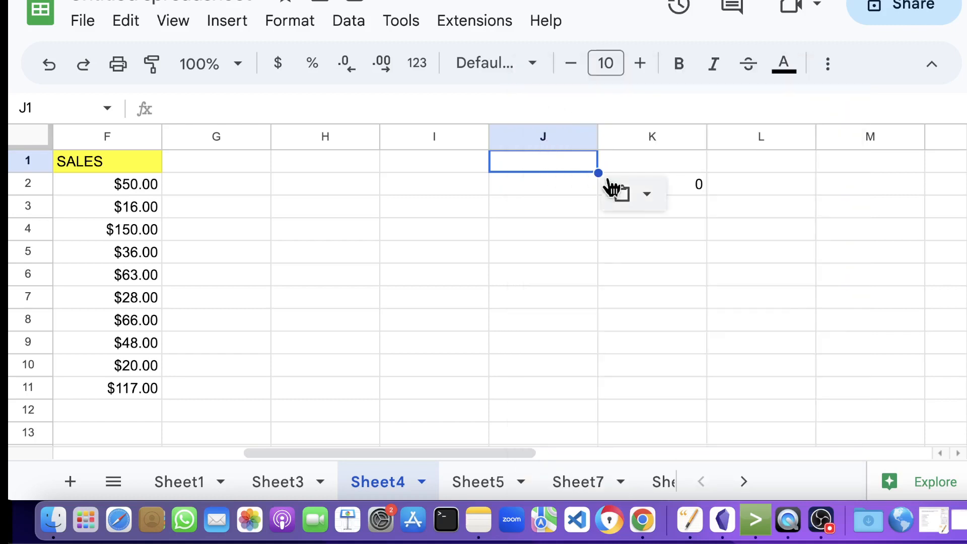
left_click(645, 195)
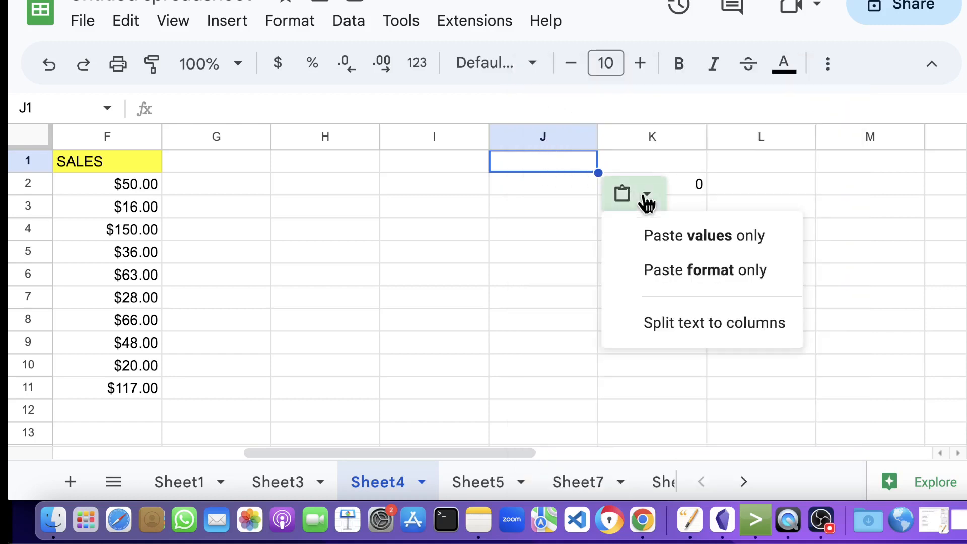
left_click(665, 238)
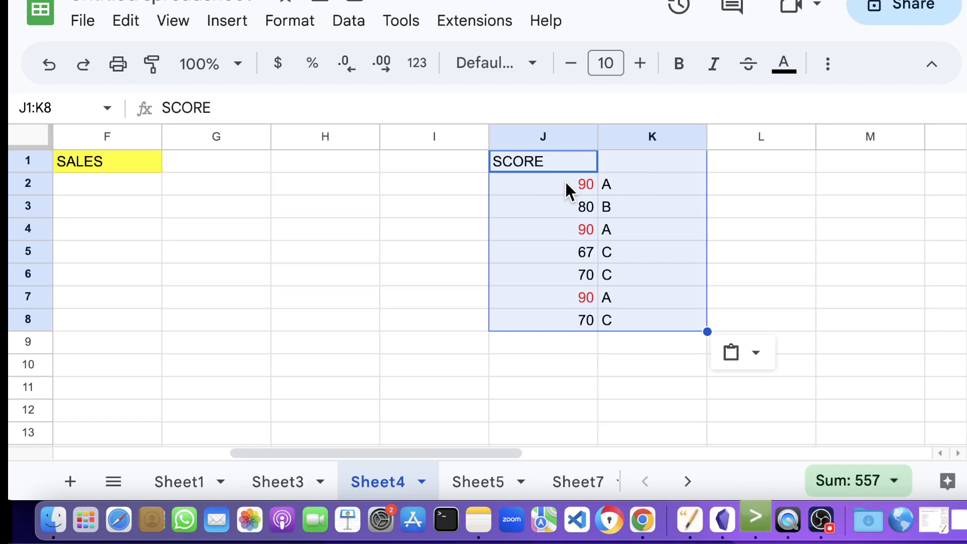
- Begin a formula in L2 beside the score table with SUMIFS nested inside ARRAYFORMULA
left_click(717, 204)
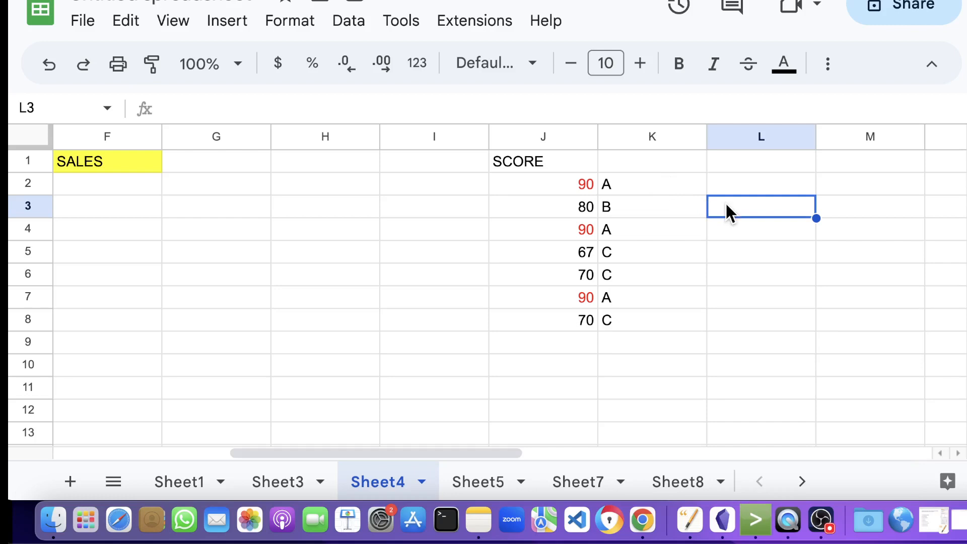
left_click(719, 186)
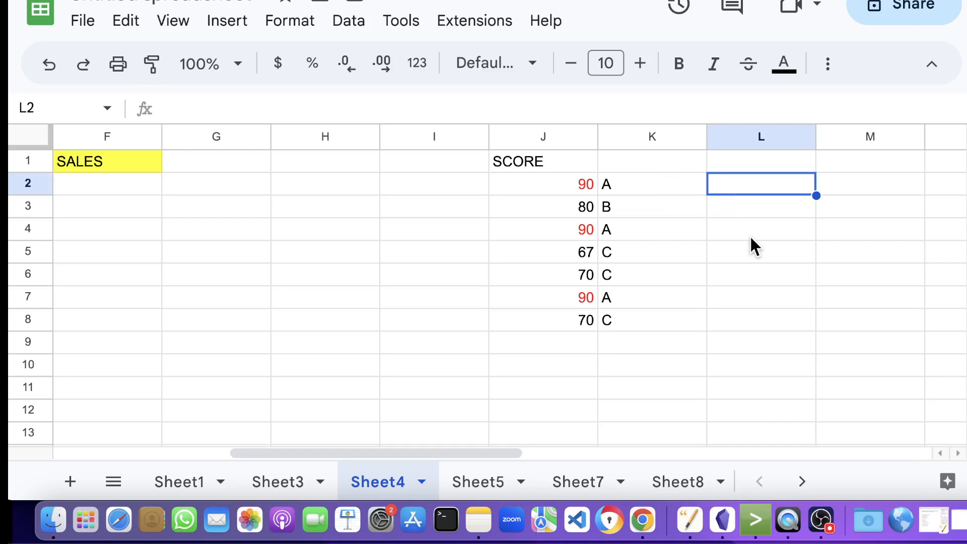
type("=")
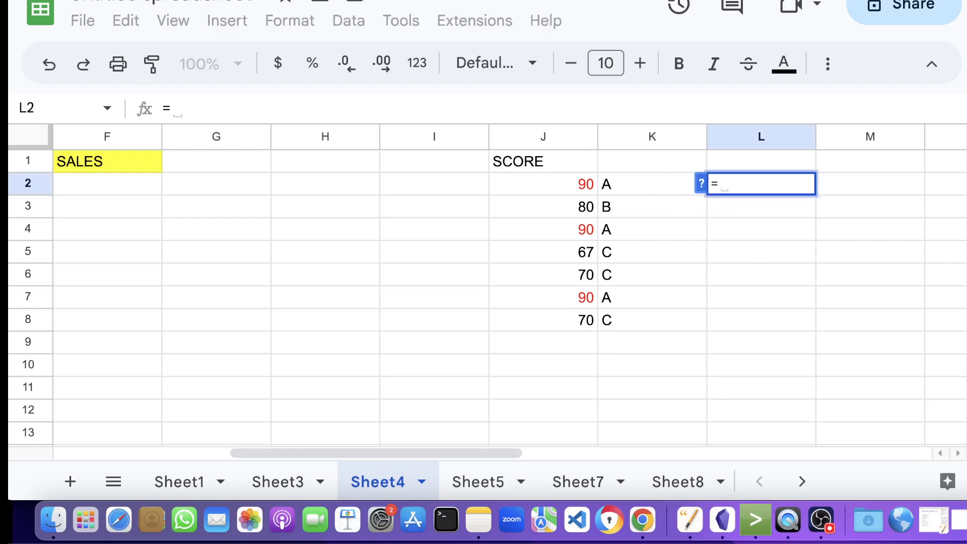
type("ARR")
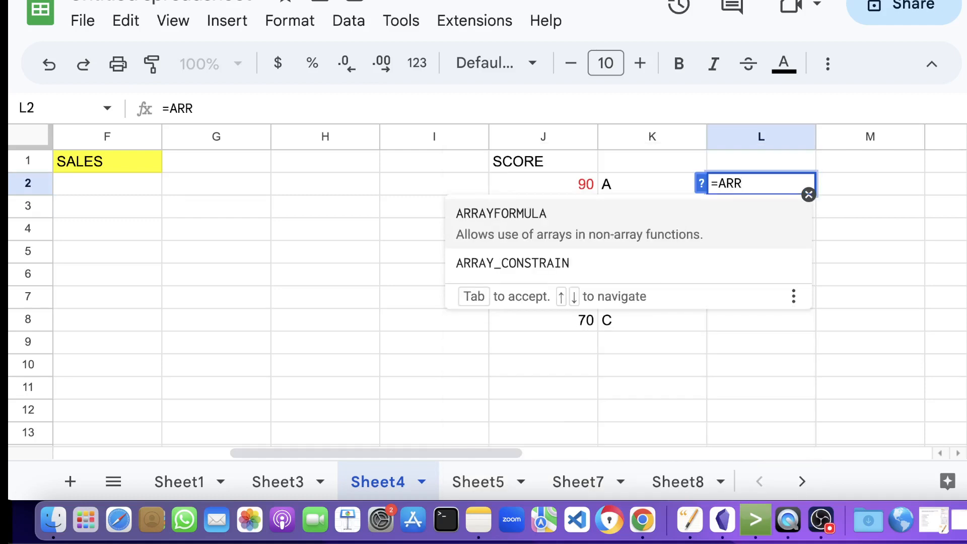
key("Tab")
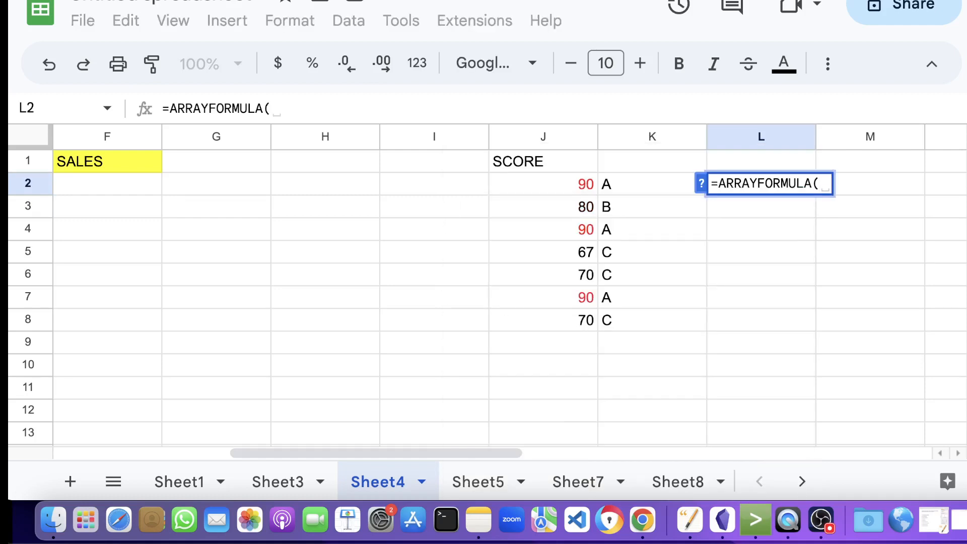
type("SU")
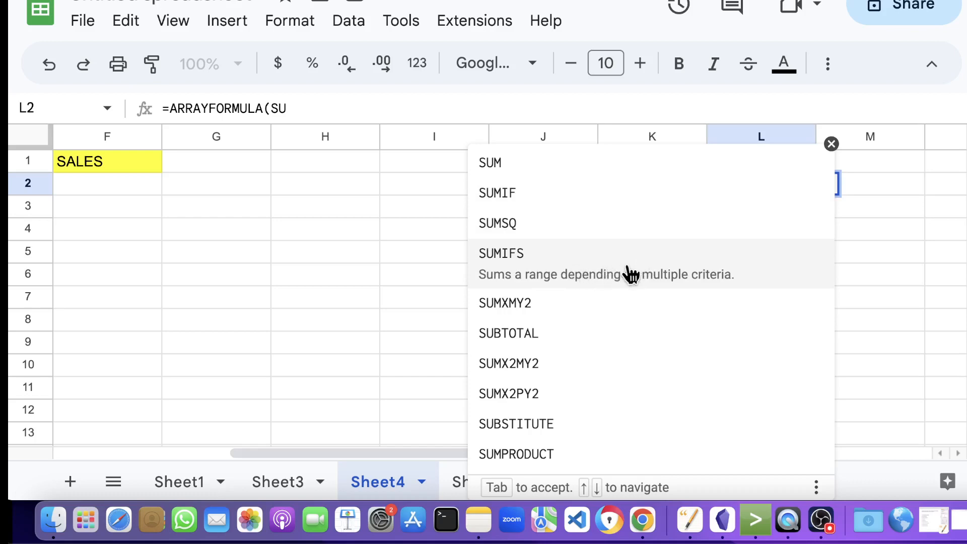
left_click(566, 270)
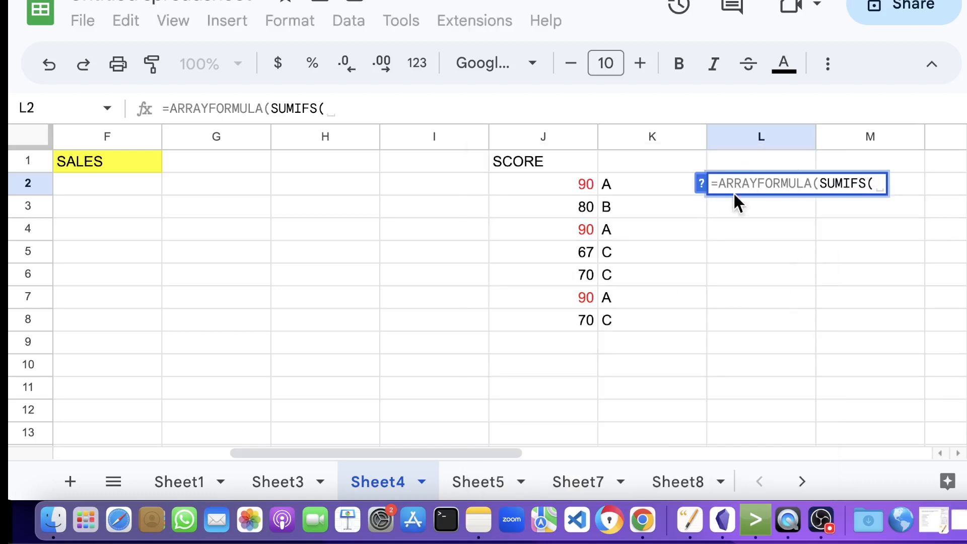
- Complete the SUMIFS formula with sum range J1:J8, criteria range K1:K8 and criterion "A", and enter it
left_click(554, 172)
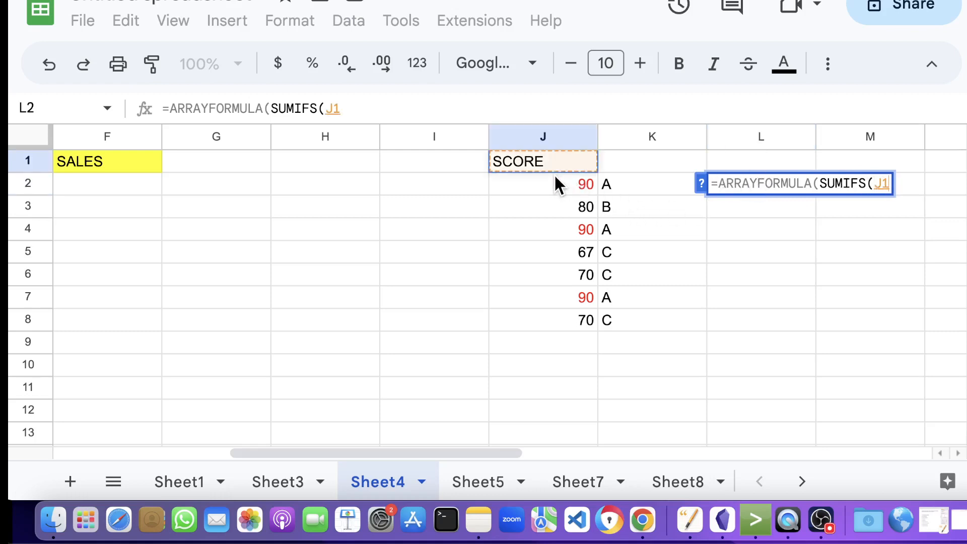
left_click_drag(554, 173, 550, 327)
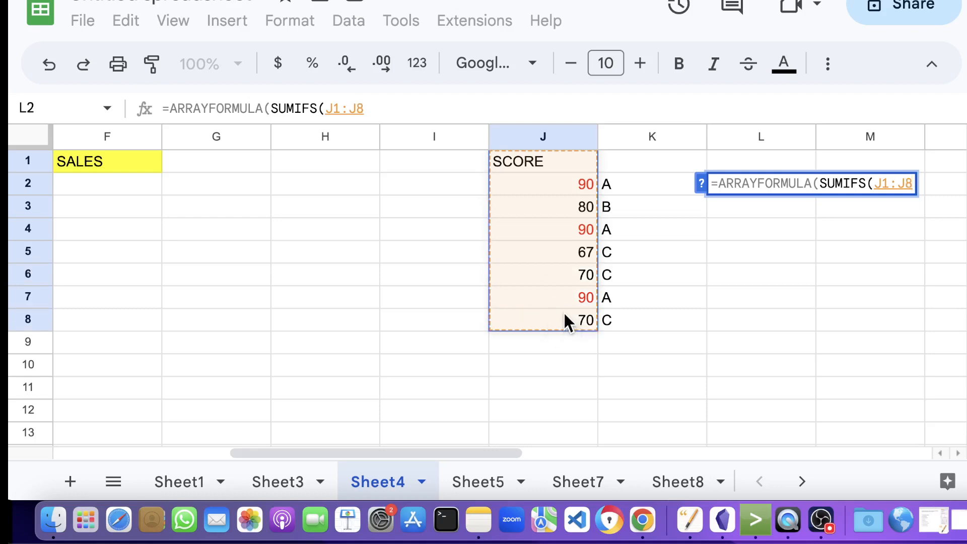
type(",")
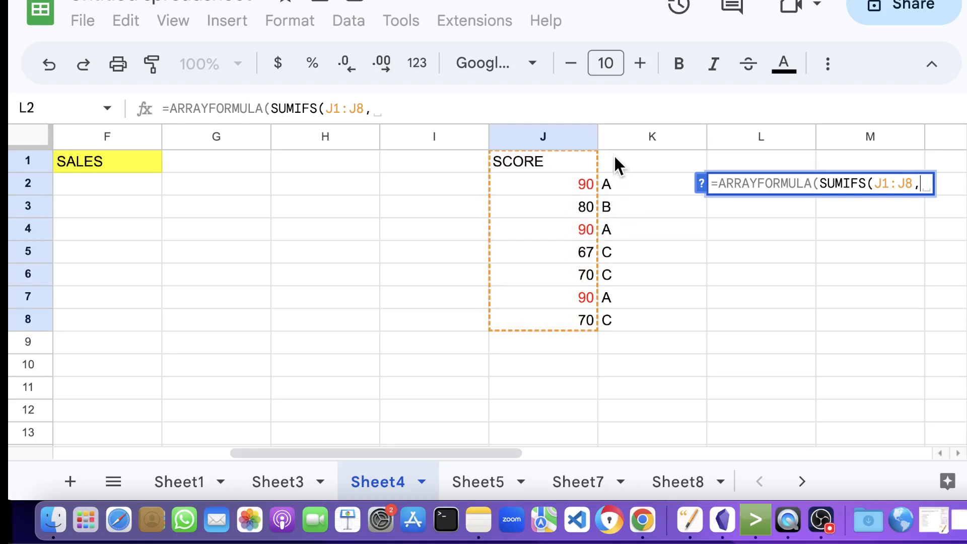
left_click_drag(613, 153, 620, 330)
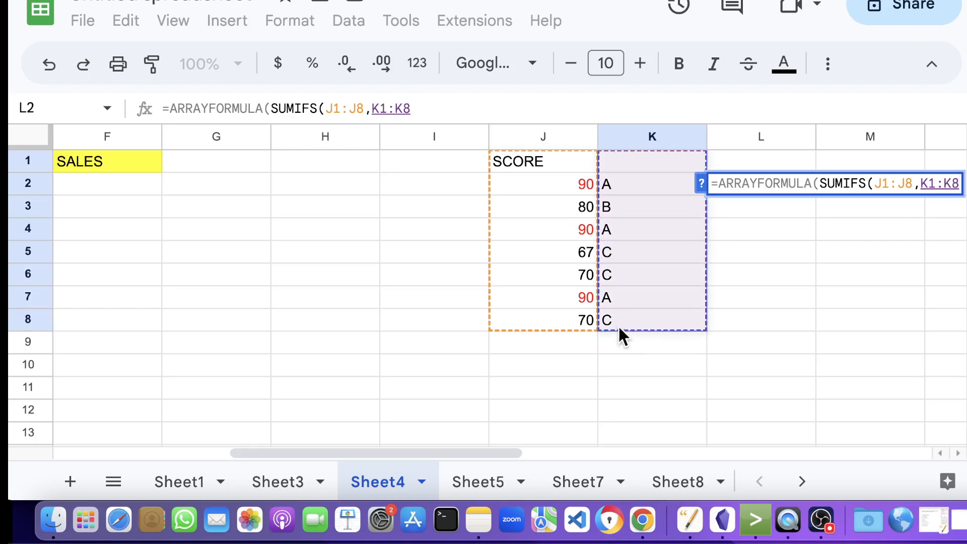
type(",")
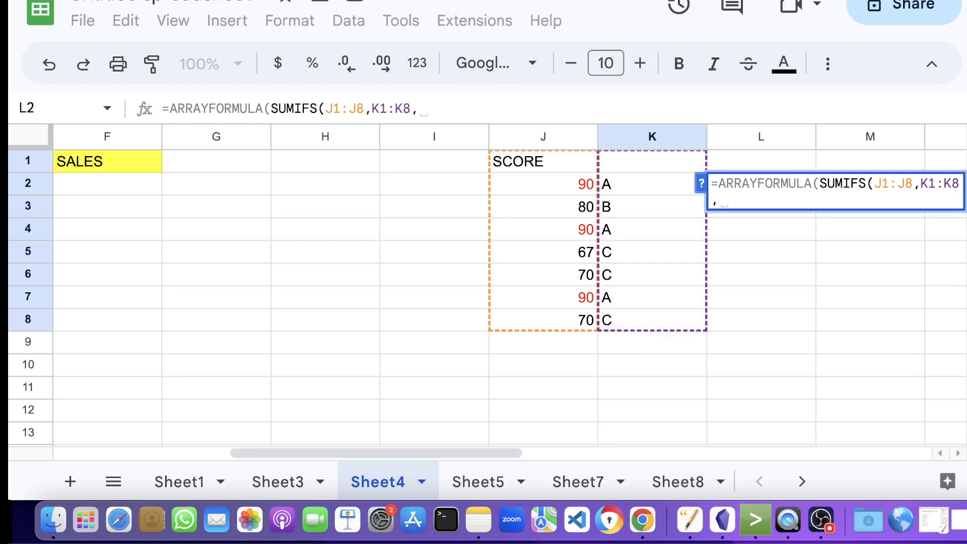
key("BackSpace")
type("\"")
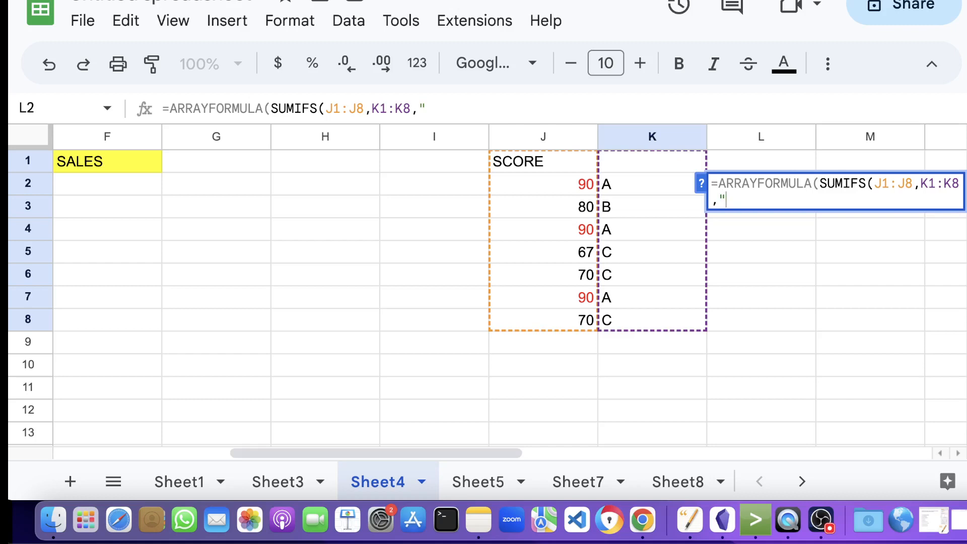
type("A\"")
key("Return")
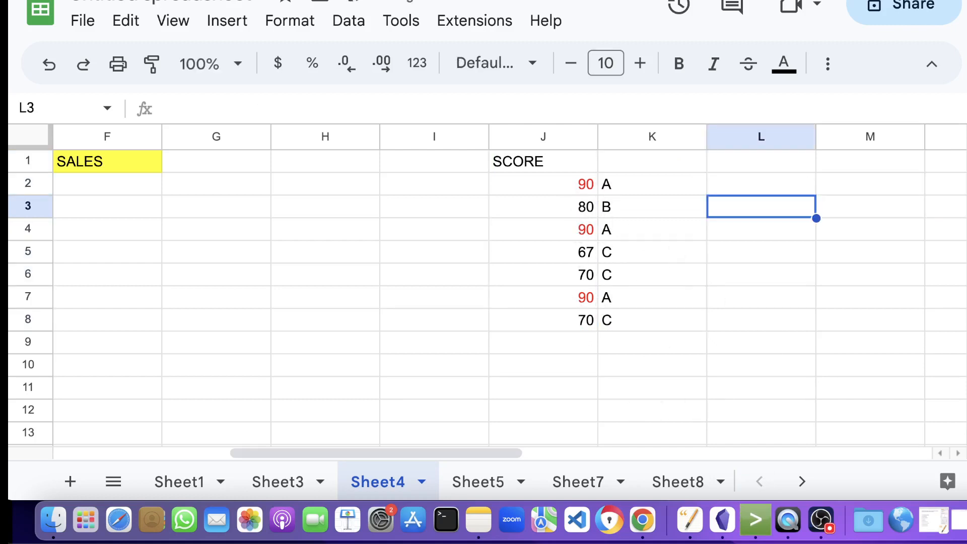